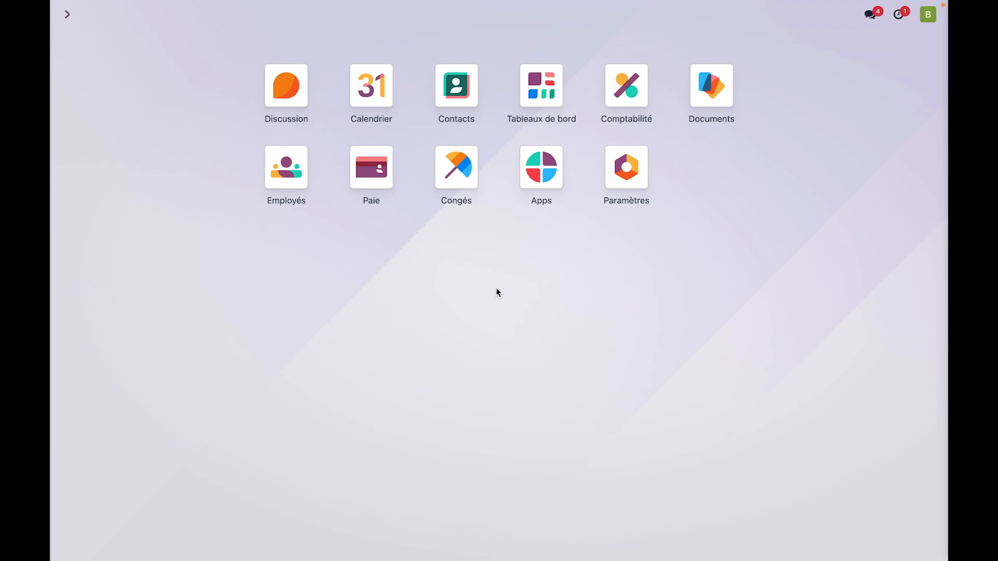
Open the list of employee contracts in the Paie application
click(370, 187)
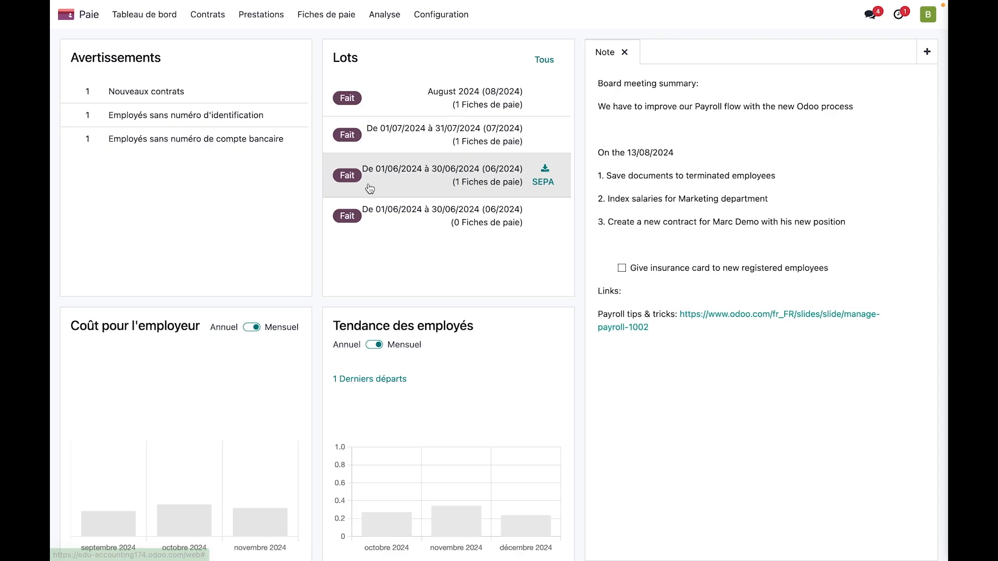
click(207, 14)
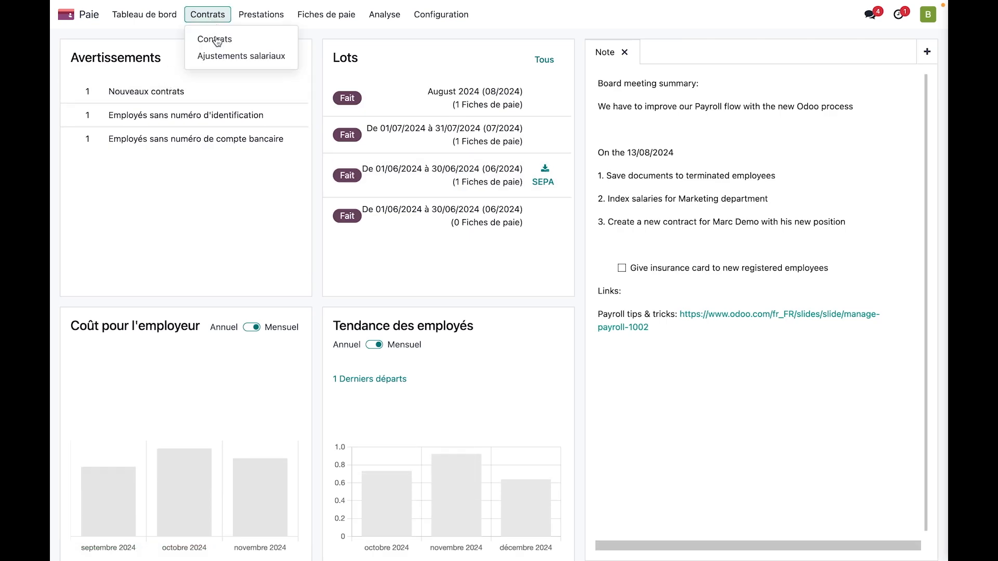
click(214, 38)
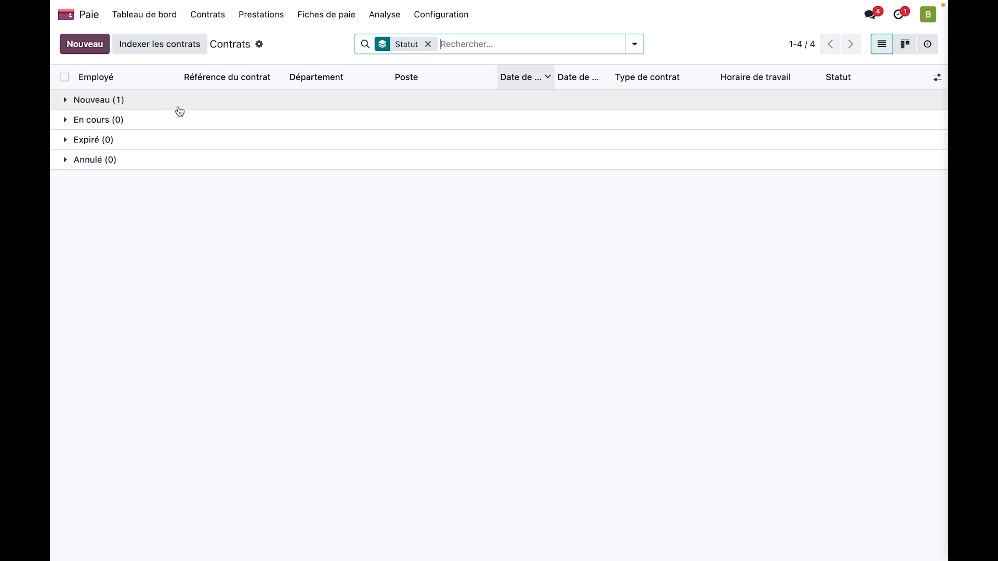
Switch to the Employés application and open the contract linked to the employee's record
click(95, 18)
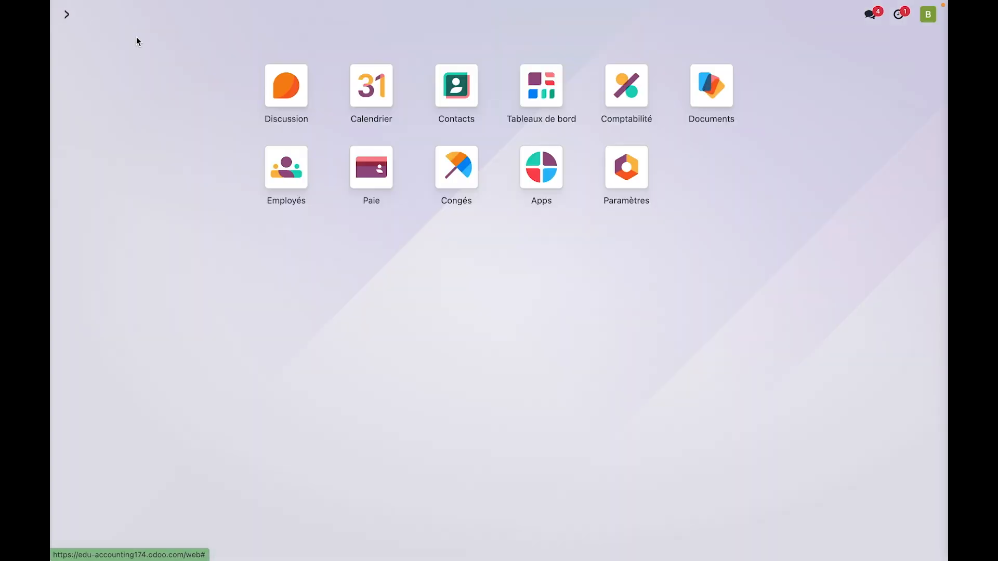
click(295, 164)
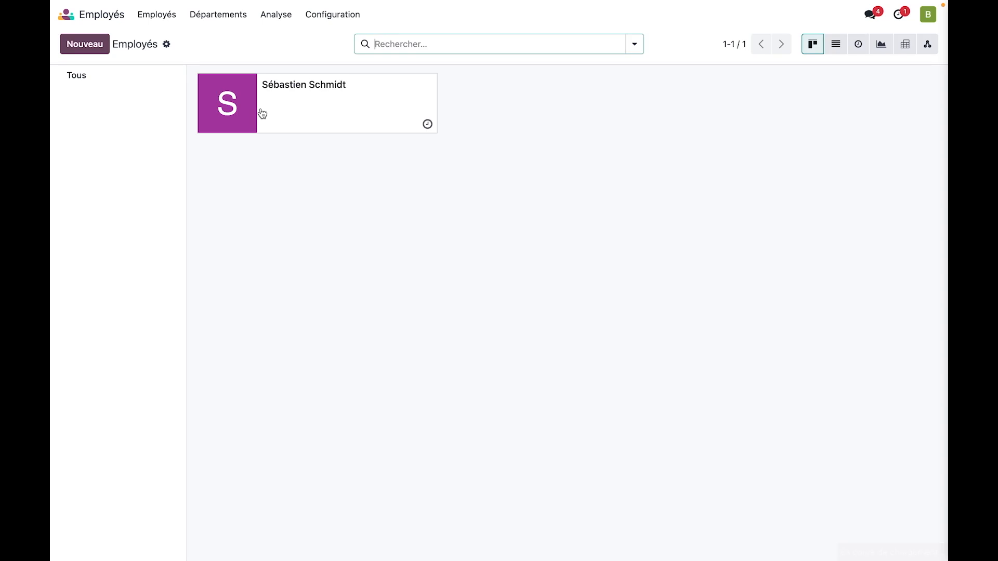
click(260, 115)
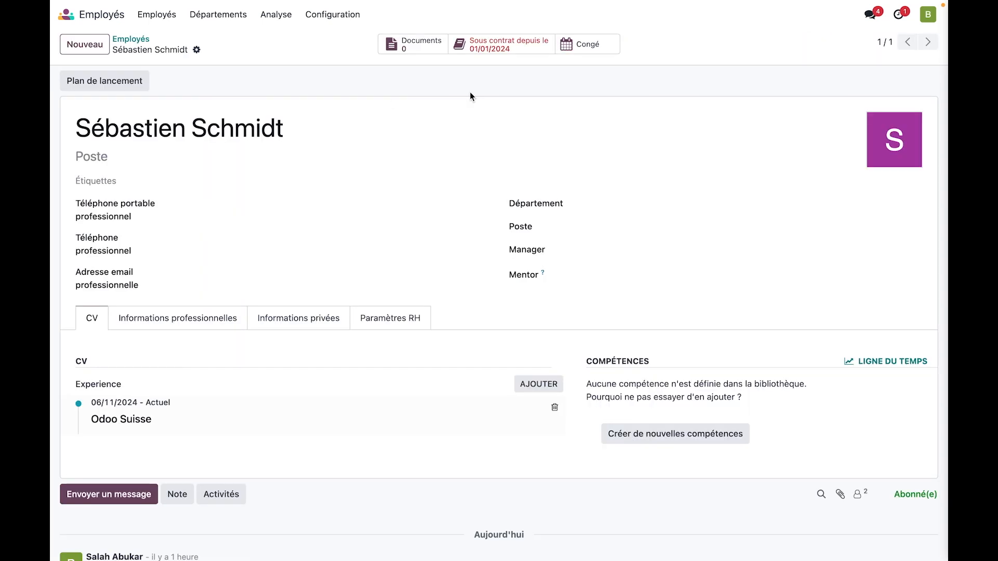
click(503, 44)
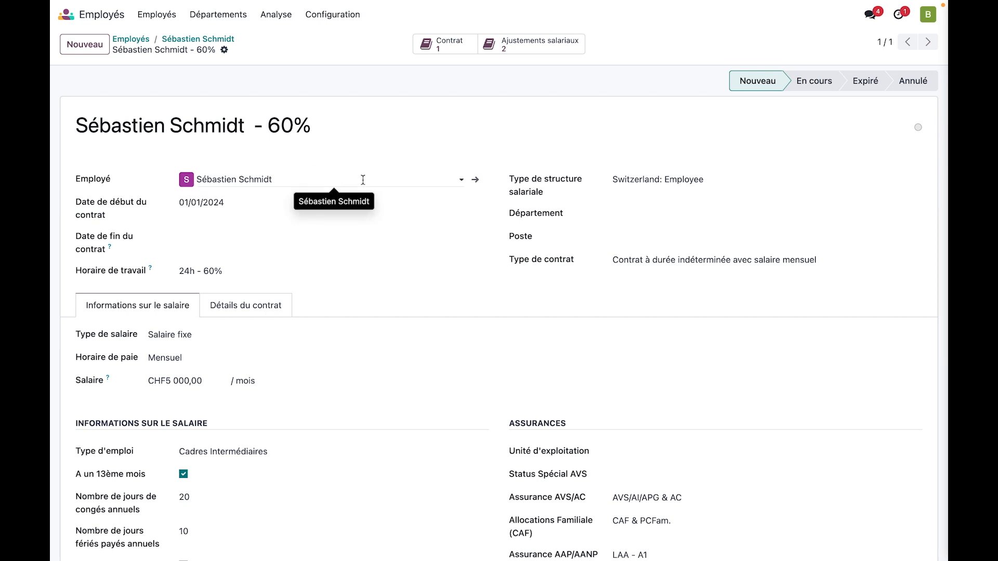
Set the contract's working schedule (Horaire de travail) to 24h - 60%
drag(311, 127, 73, 129)
click(320, 116)
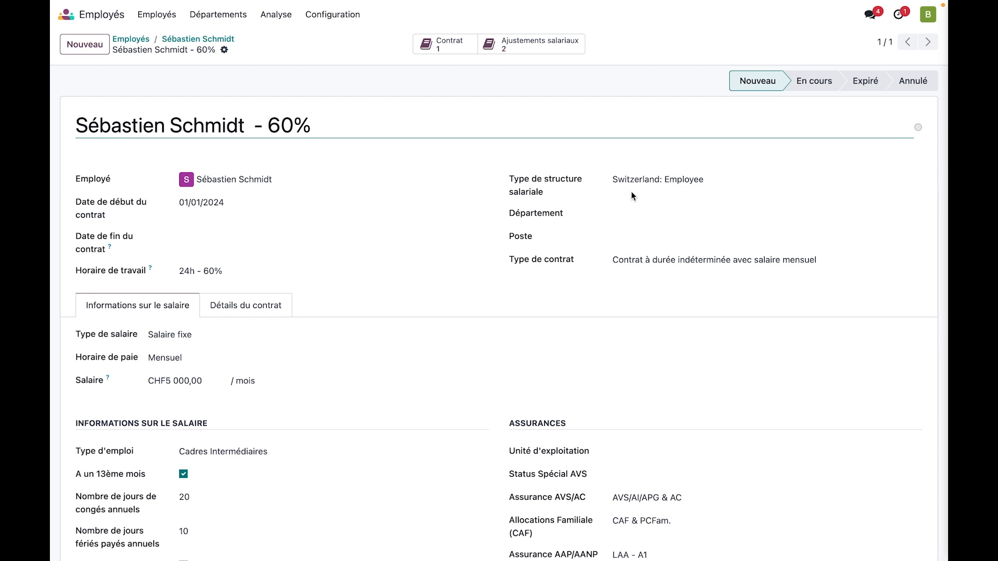
click(257, 270)
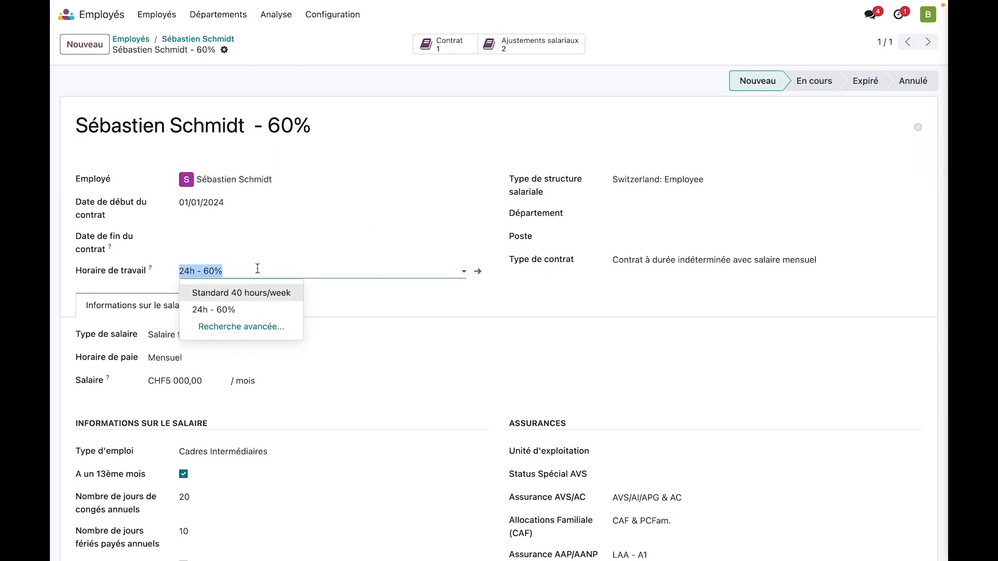
click(239, 310)
Review the contract's salary information, including the employment type and the 13th-month option
scroll(303, 345, down, 1)
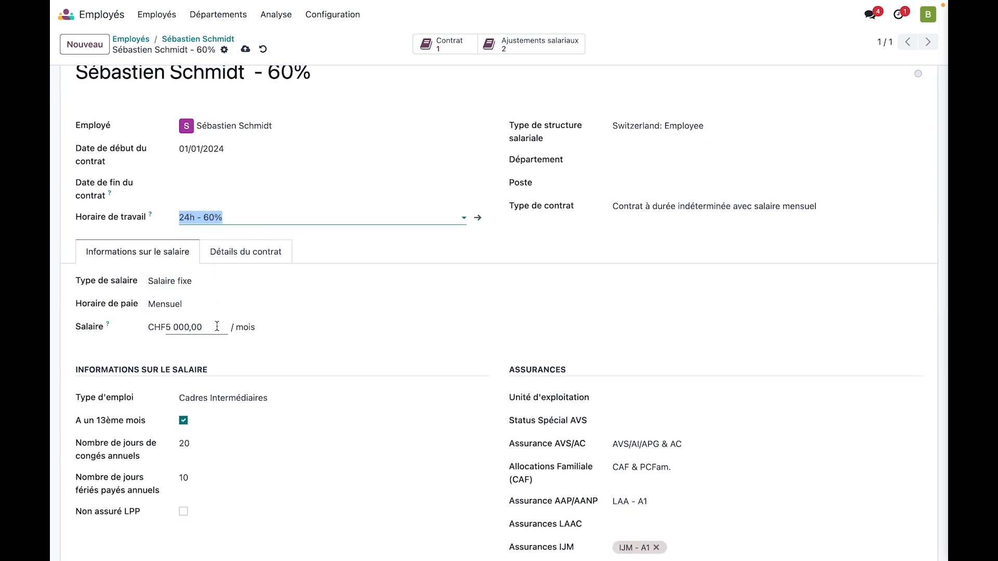
scroll(255, 385, down, 2)
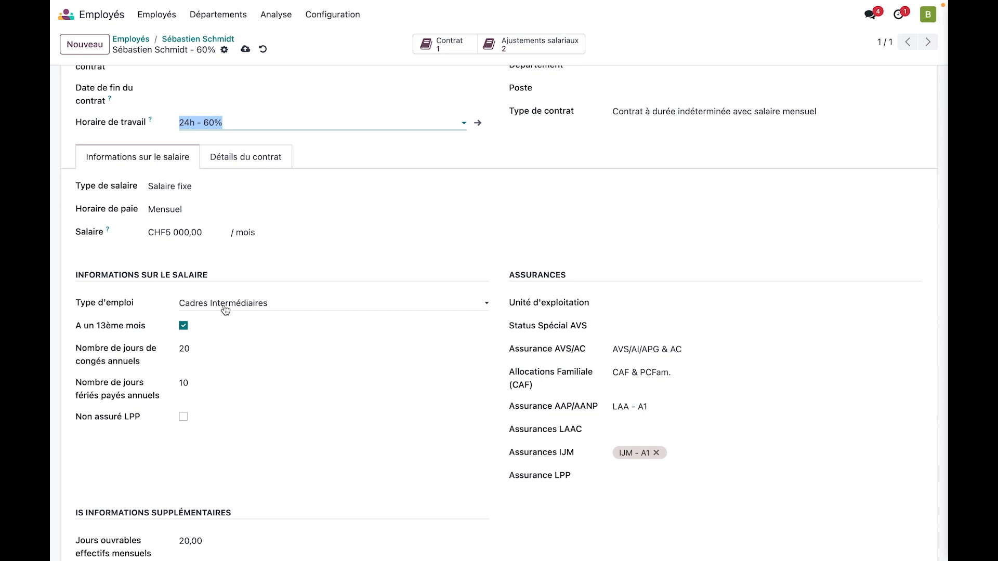
click(225, 310)
click(225, 306)
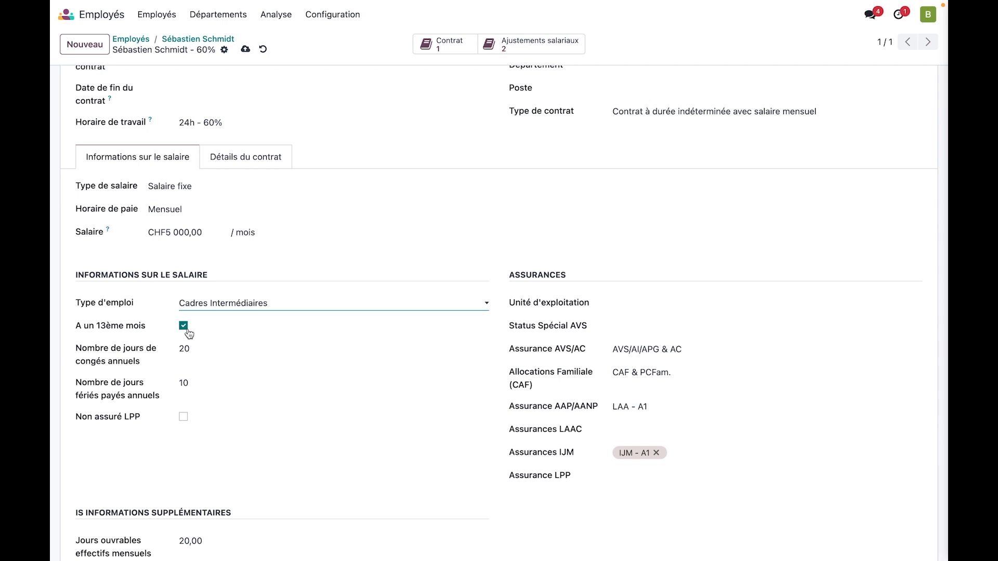
click(185, 327)
click(185, 327)
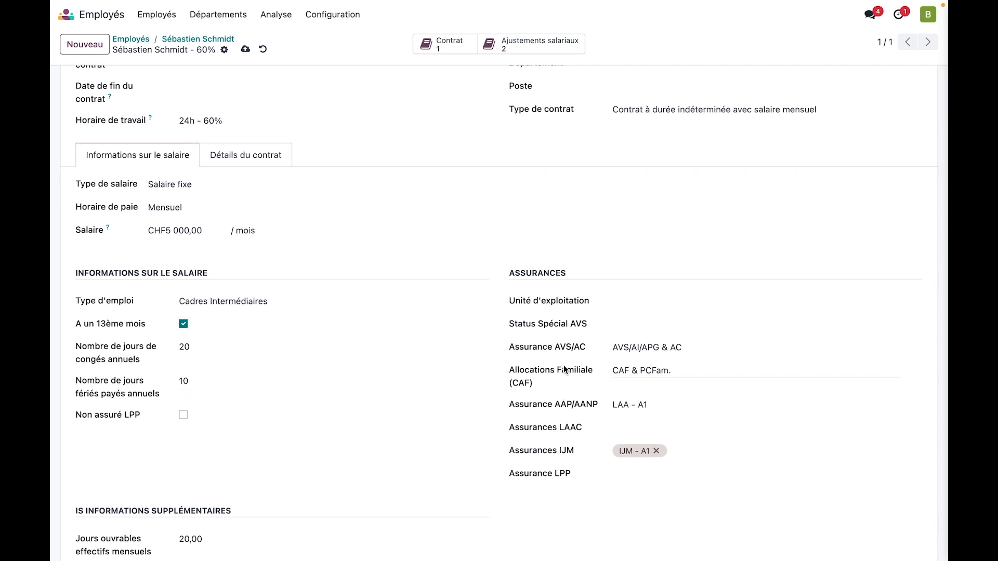
Examine the choices for operating unit, special AVS status, AVS/AC insurance and family allowances (CAF)
scroll(501, 372, down, 1)
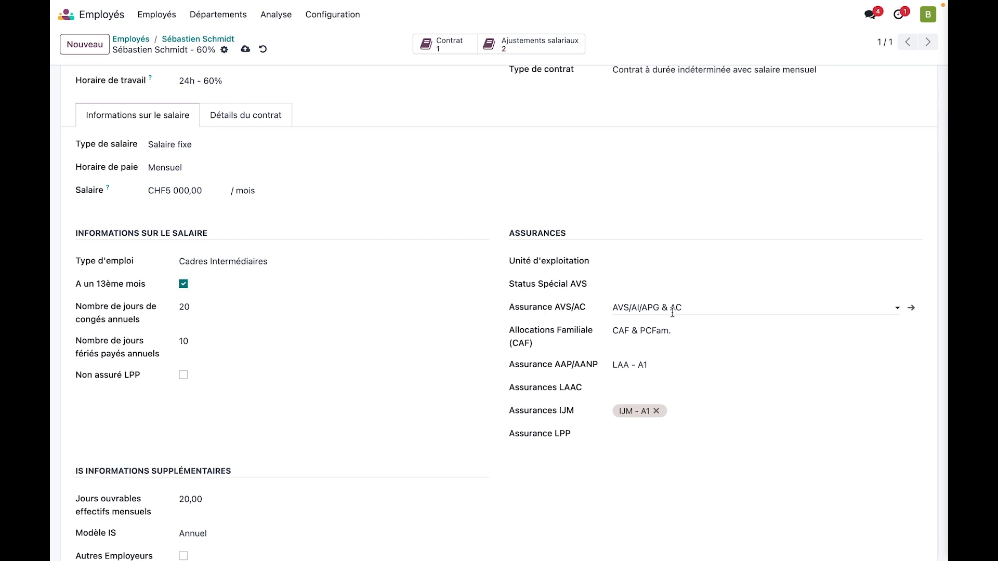
click(632, 265)
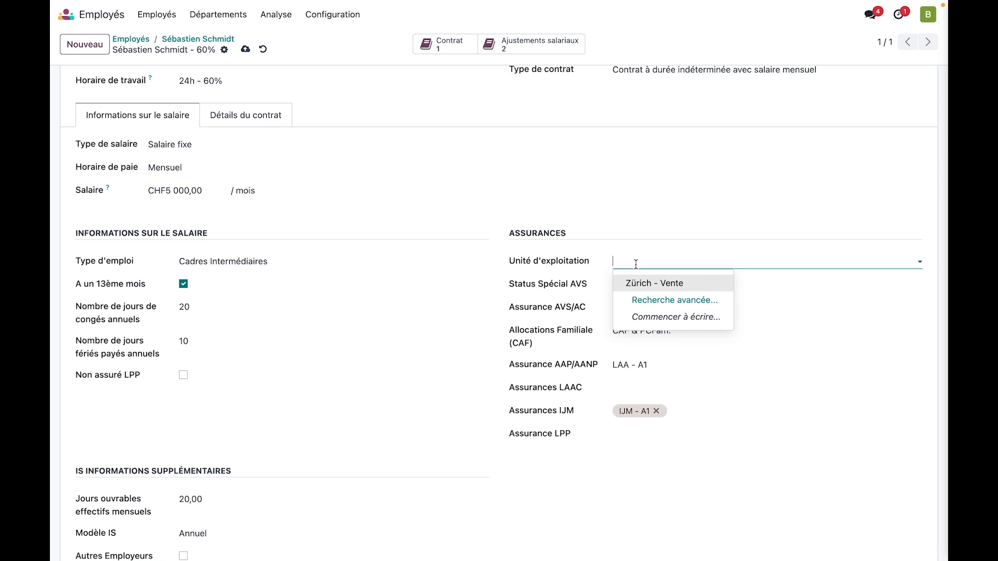
click(637, 212)
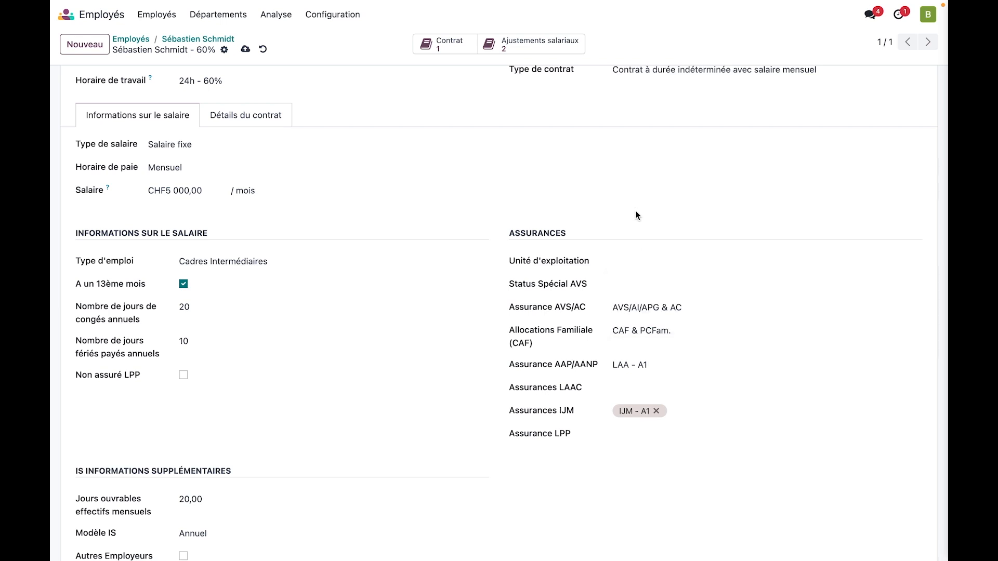
click(655, 284)
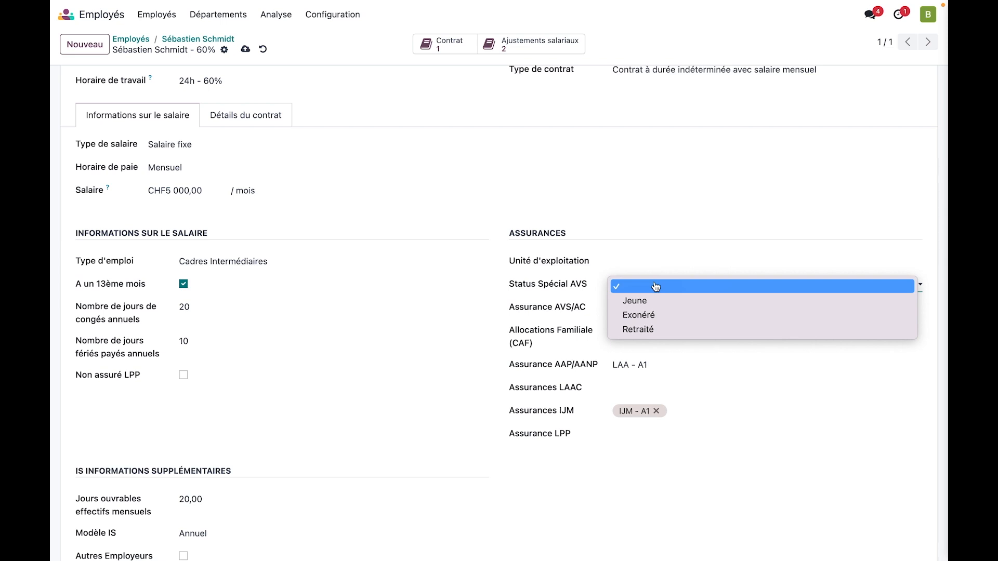
click(656, 287)
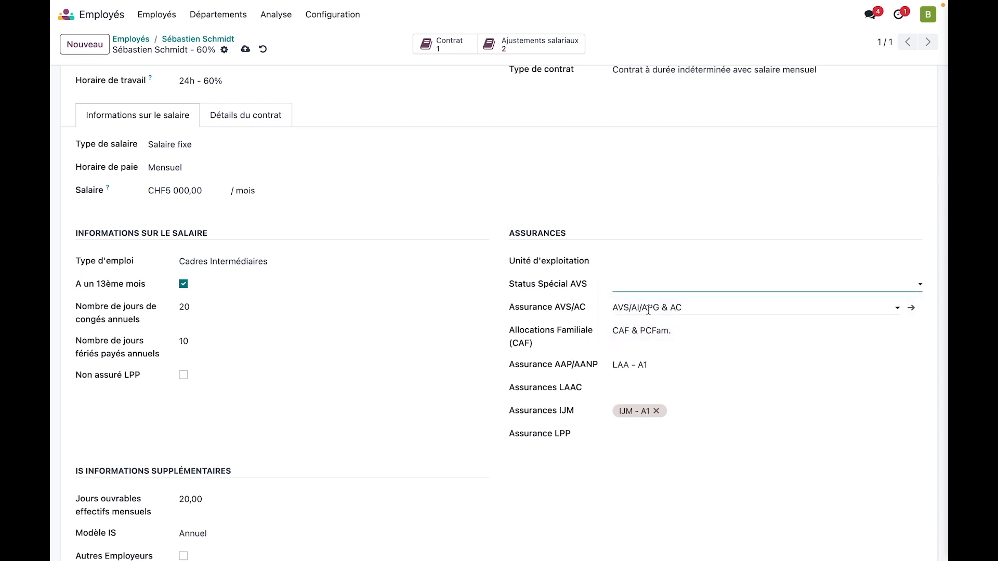
click(648, 310)
click(649, 313)
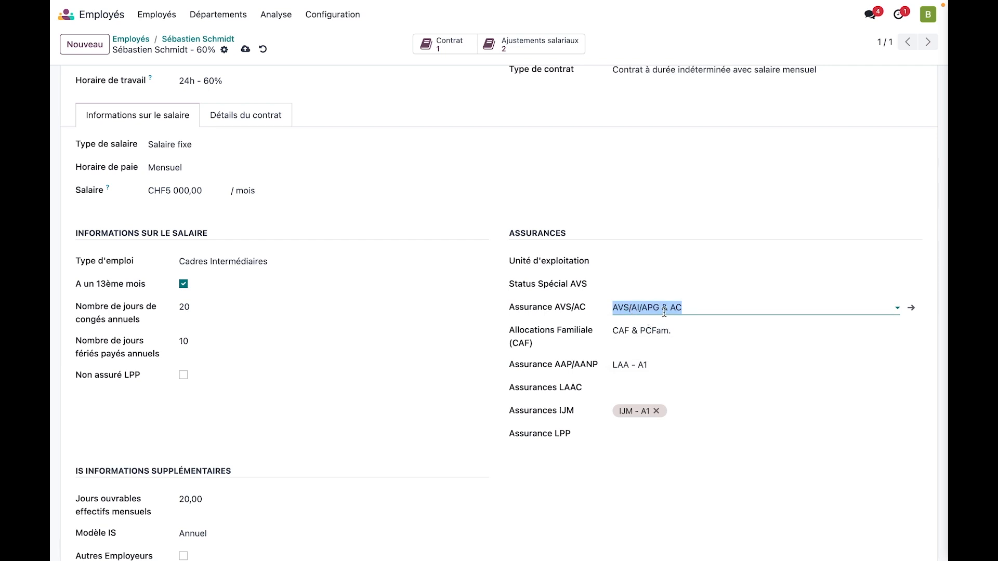
click(669, 327)
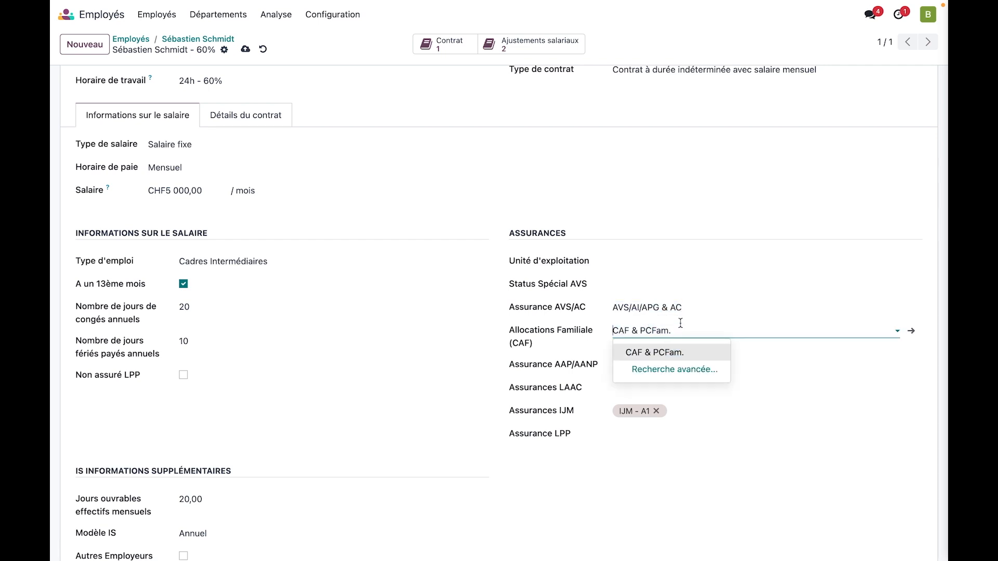
Assign the contract's insurances: LAA - A1 for AAP/AANP, LAAC - A1 for LAAC and LPP - AXA Winterthur for LPP
drag(645, 364, 613, 364)
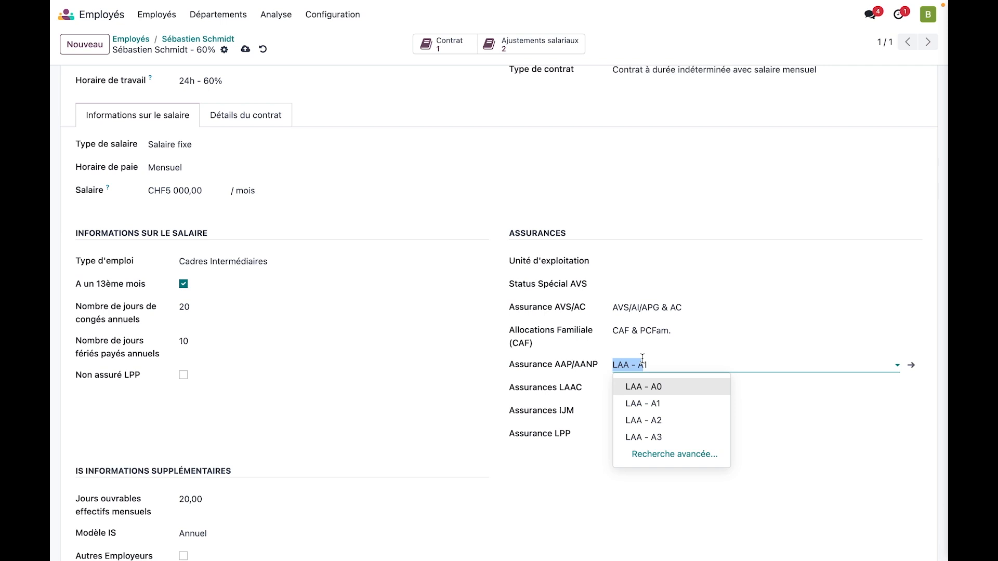
click(678, 404)
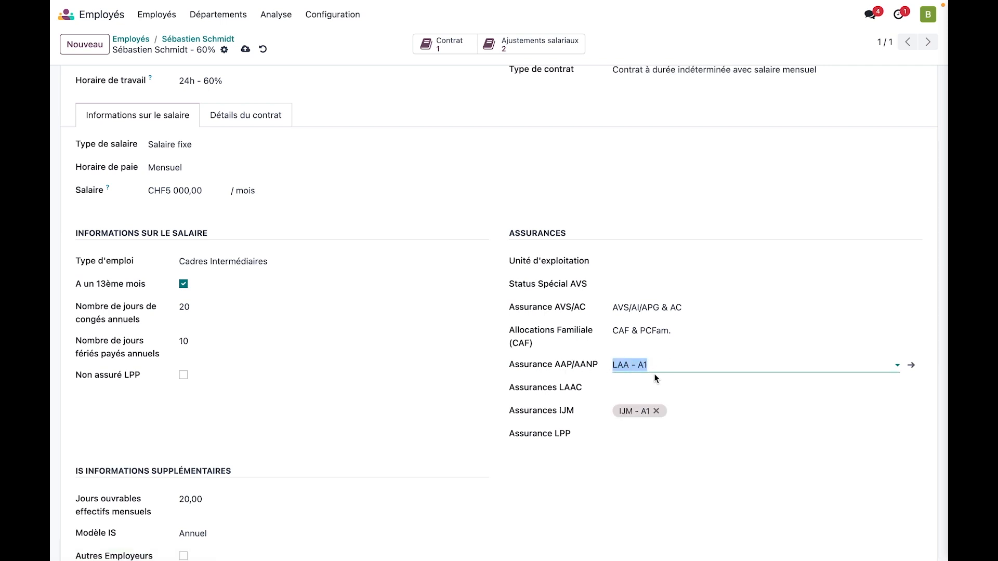
click(635, 387)
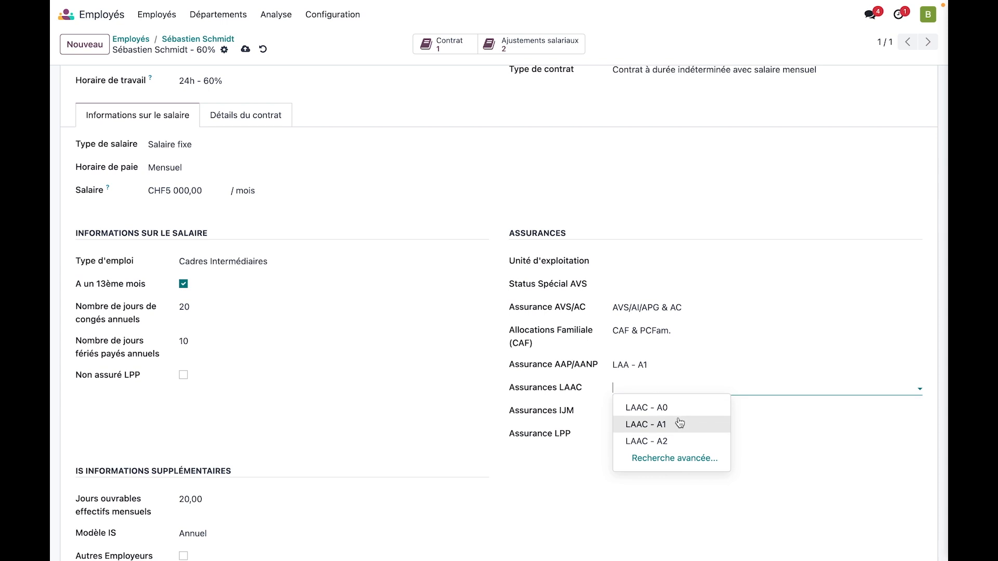
click(679, 424)
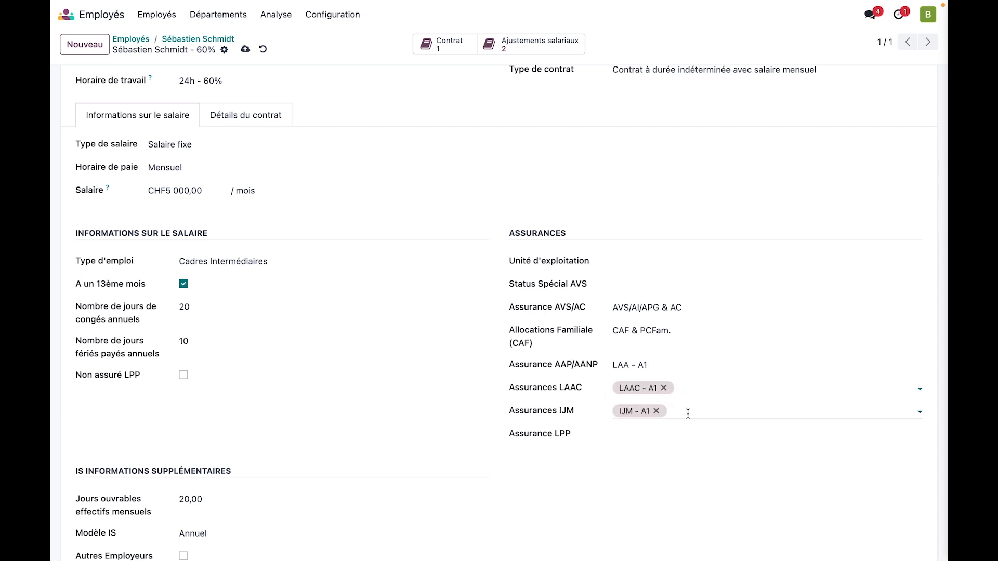
click(647, 435)
click(658, 455)
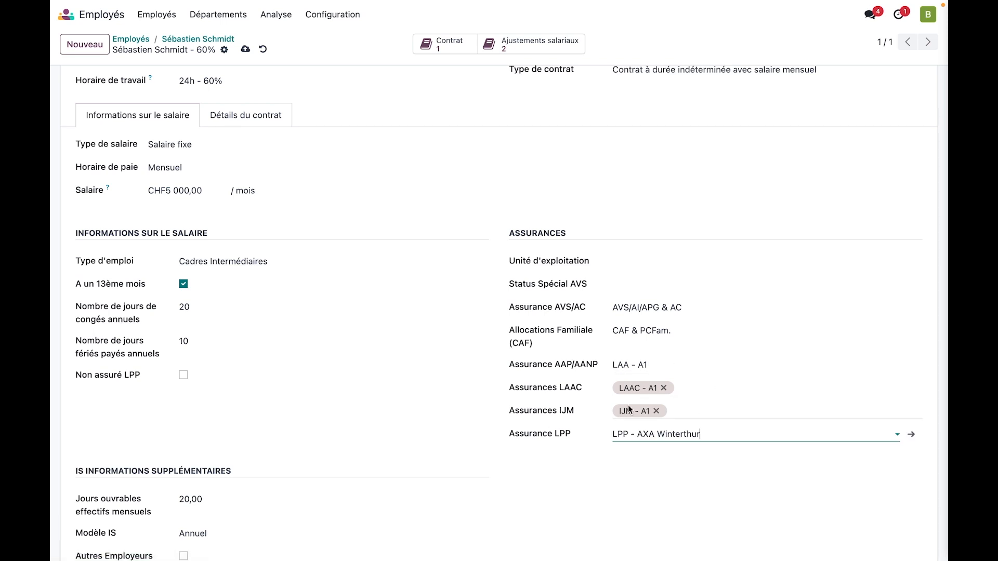
Set the Modèle IS to Annuel in the supplementary IS information
scroll(628, 406, down, 3)
scroll(628, 410, down, 1)
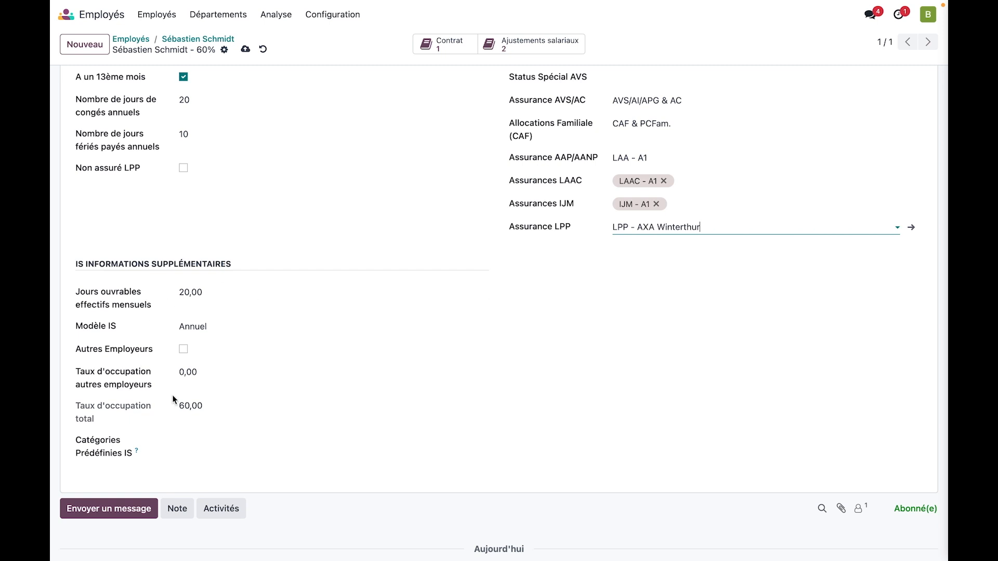
click(222, 327)
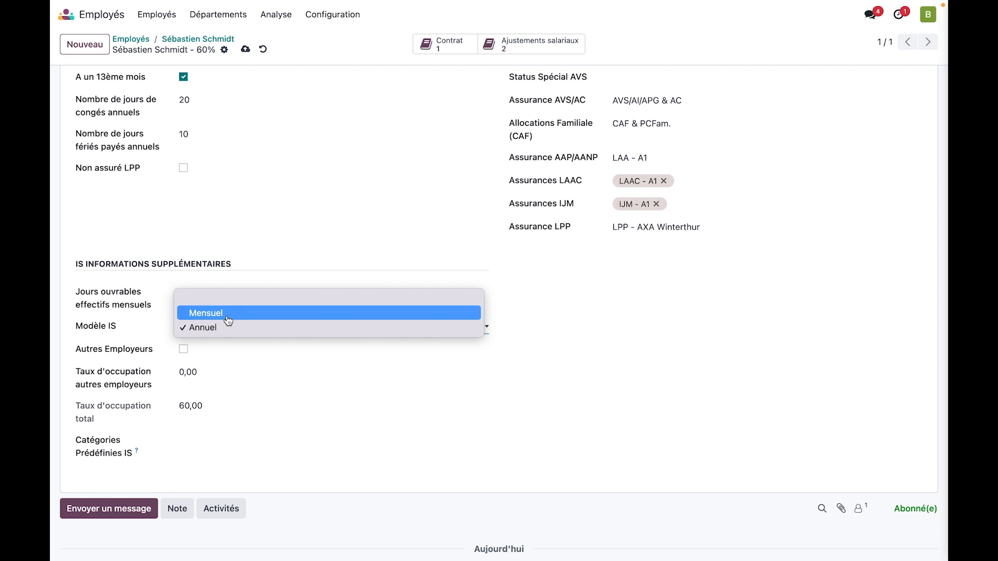
click(226, 327)
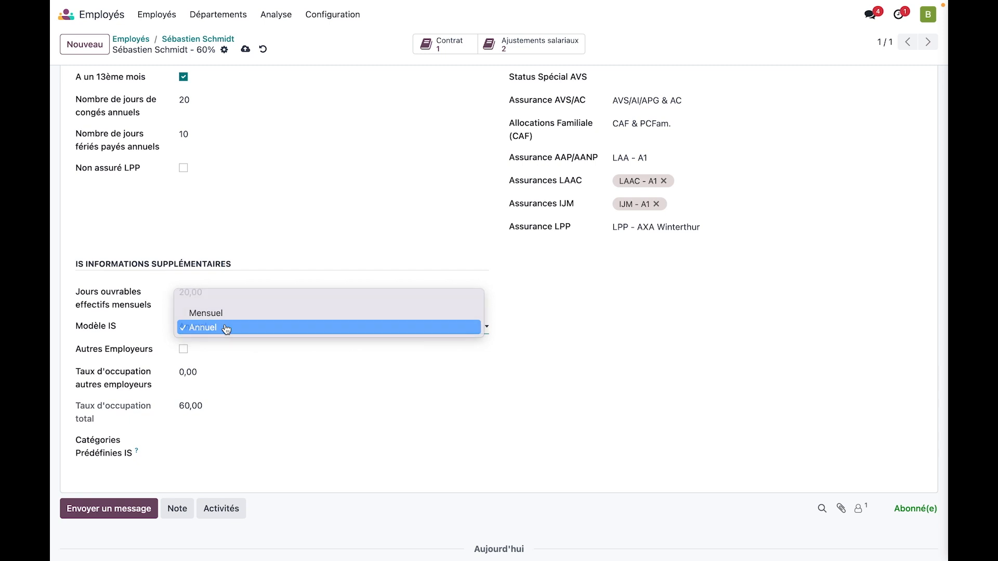
scroll(269, 372, down, 1)
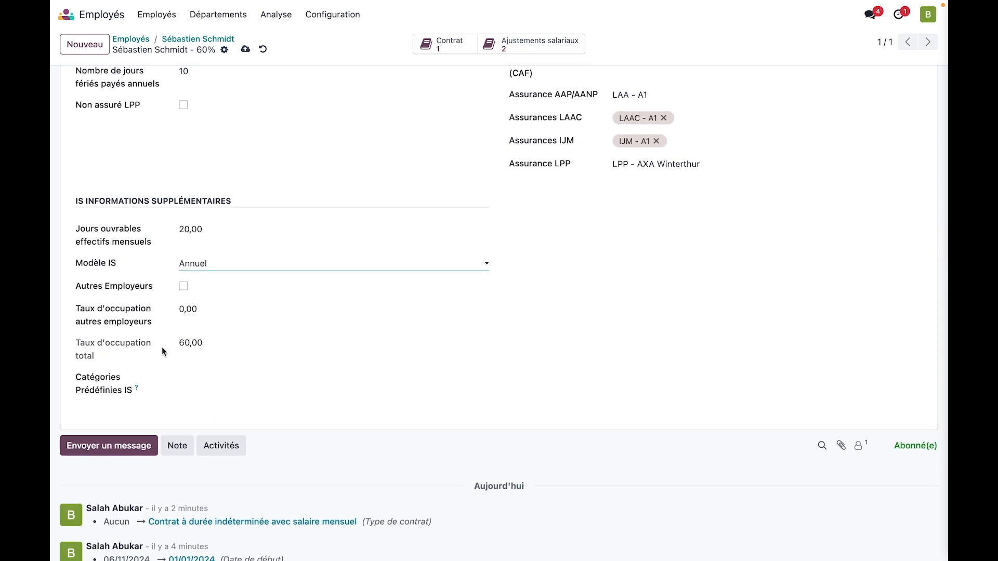
Mark the contract as part-time in its details and set the part-time work entry type to Non payé
scroll(245, 340, up, 7)
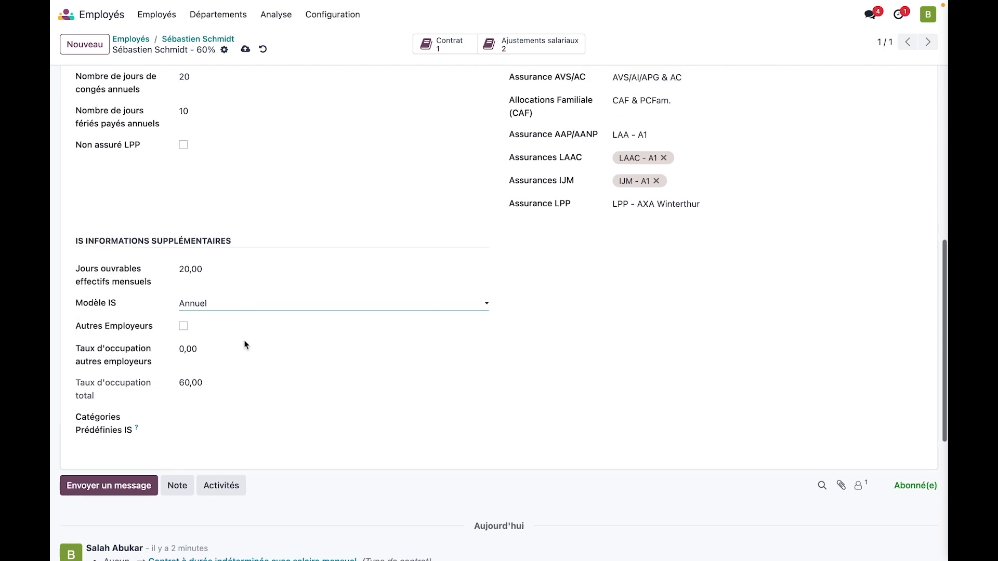
click(245, 307)
scroll(247, 244, down, 2)
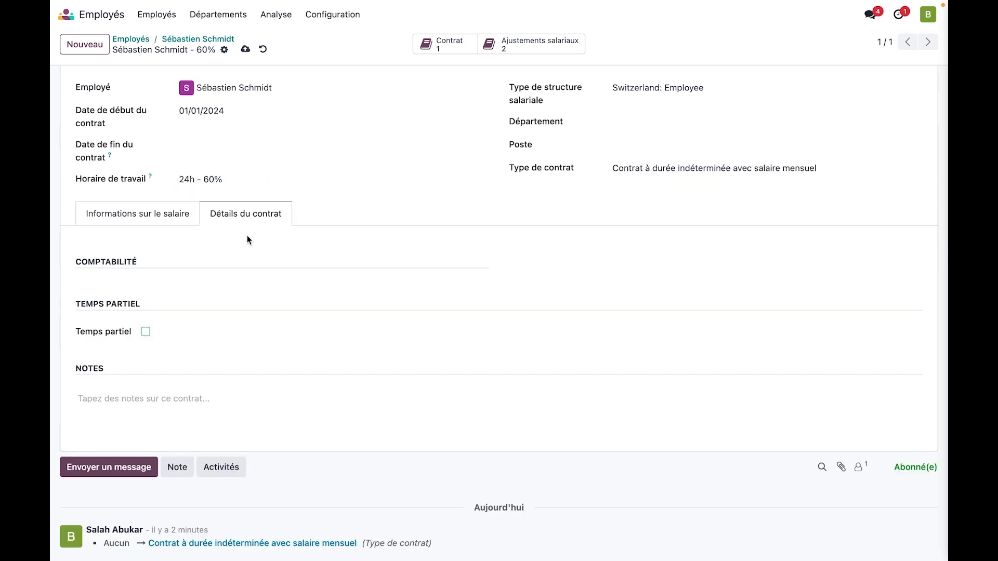
click(147, 332)
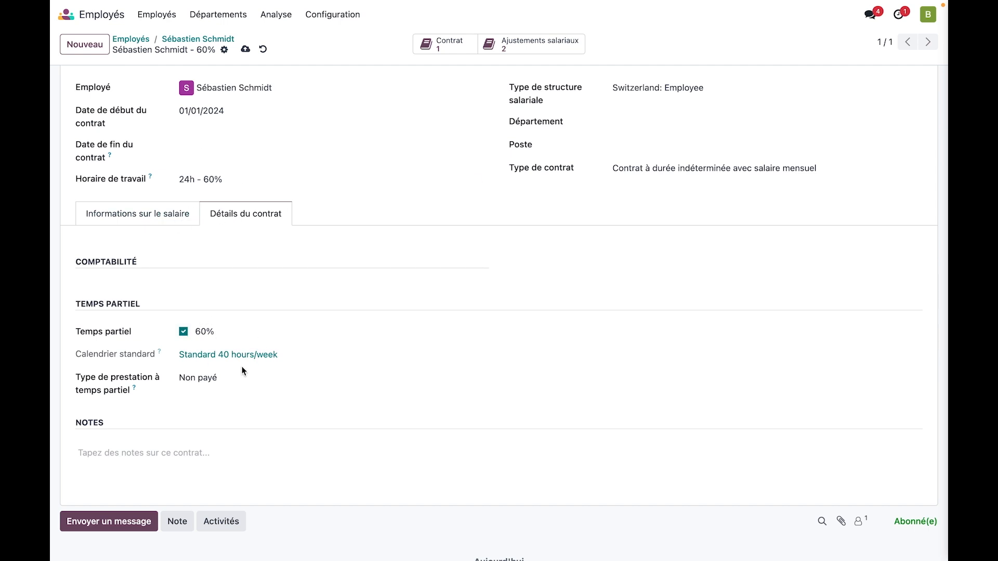
click(211, 376)
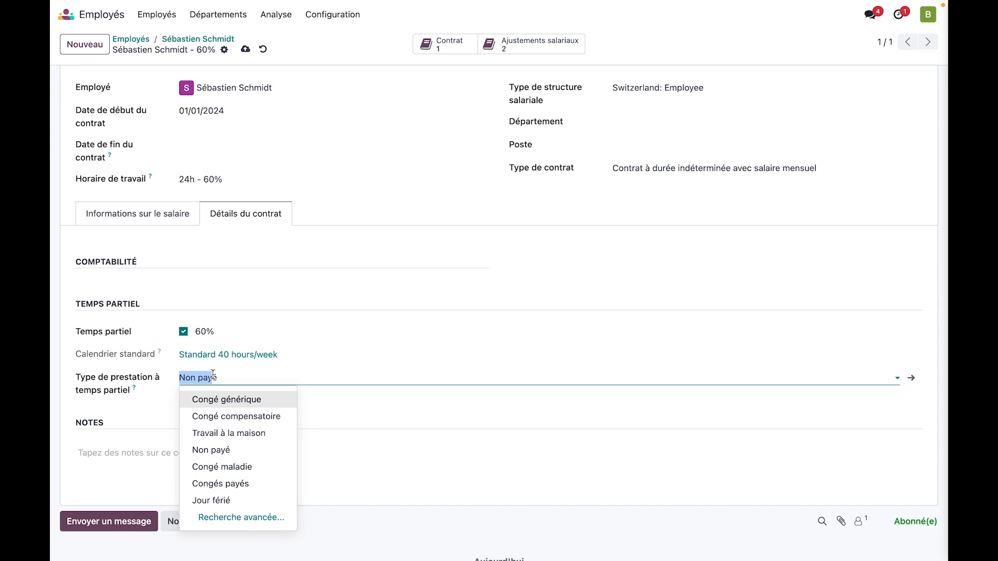
click(232, 444)
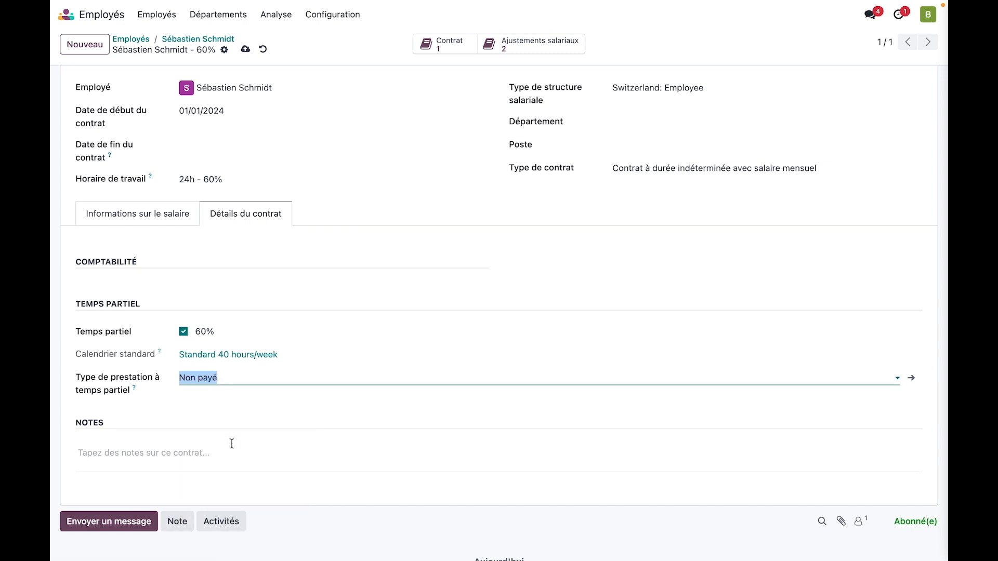
Save the contract and change its status to En cours
scroll(286, 375, up, 3)
click(246, 50)
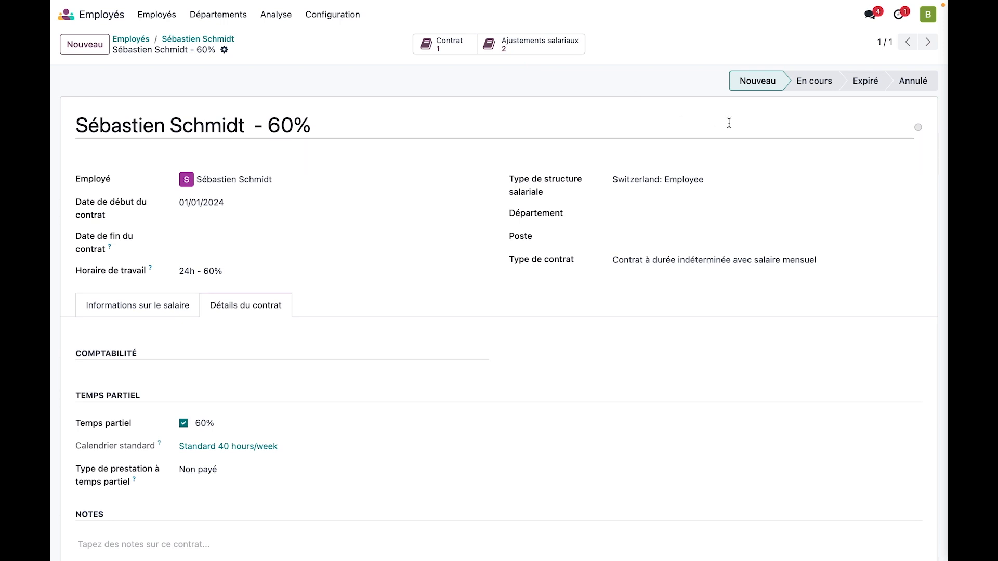
click(810, 90)
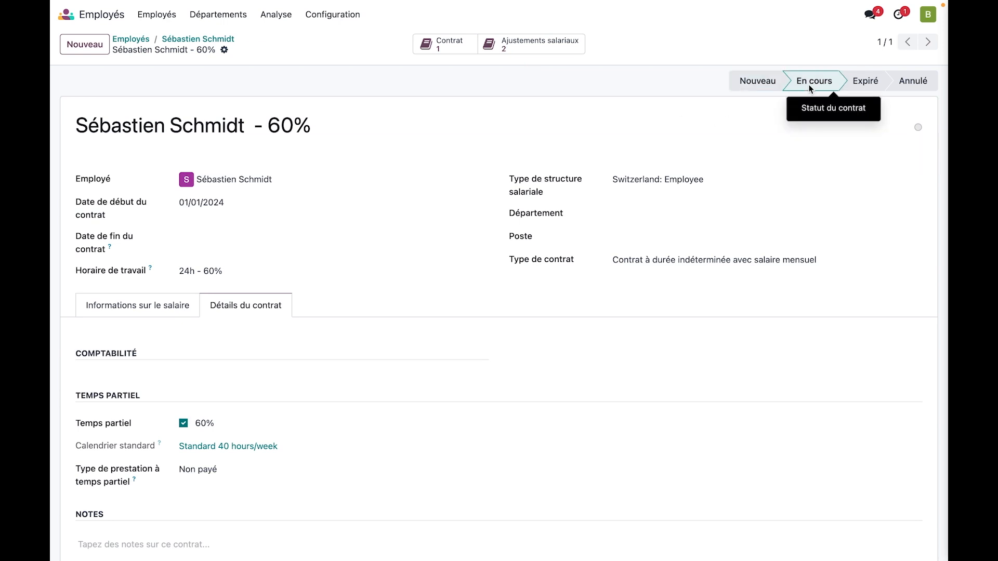